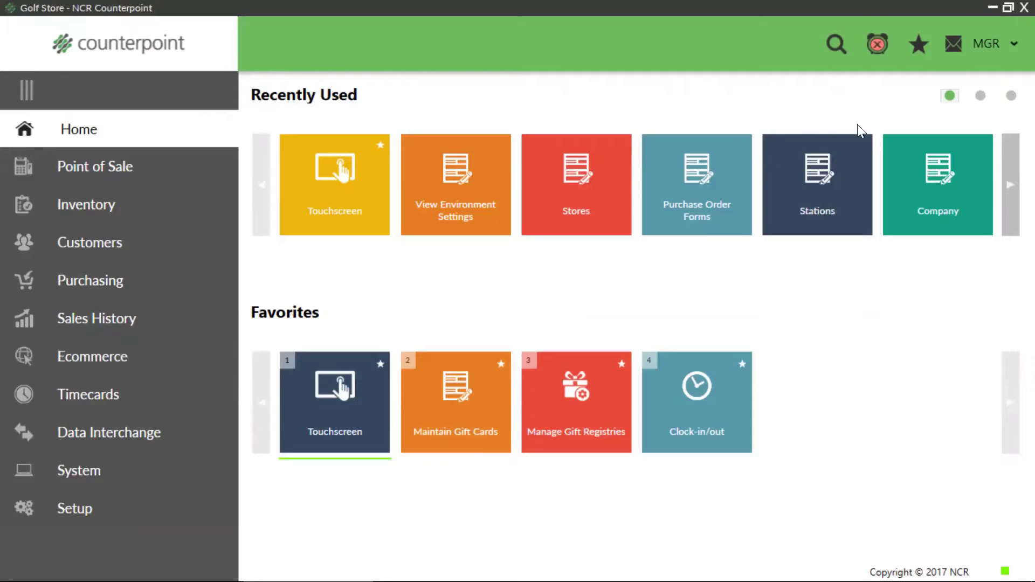
- Open touchscreen ticket entry and add one Golf Cap from the Apparel items to the ticket
left_click(320, 418)
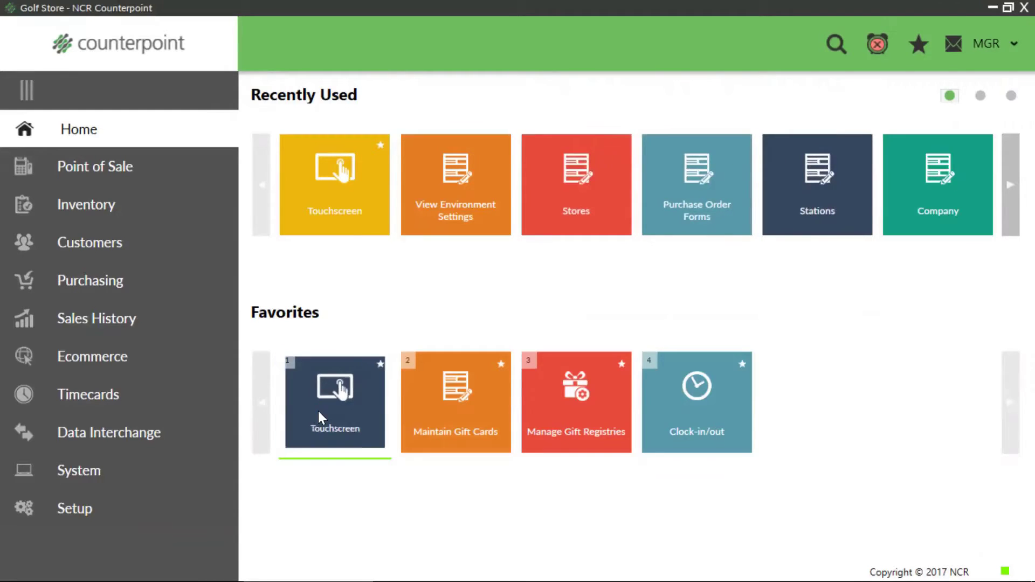
left_click(450, 382)
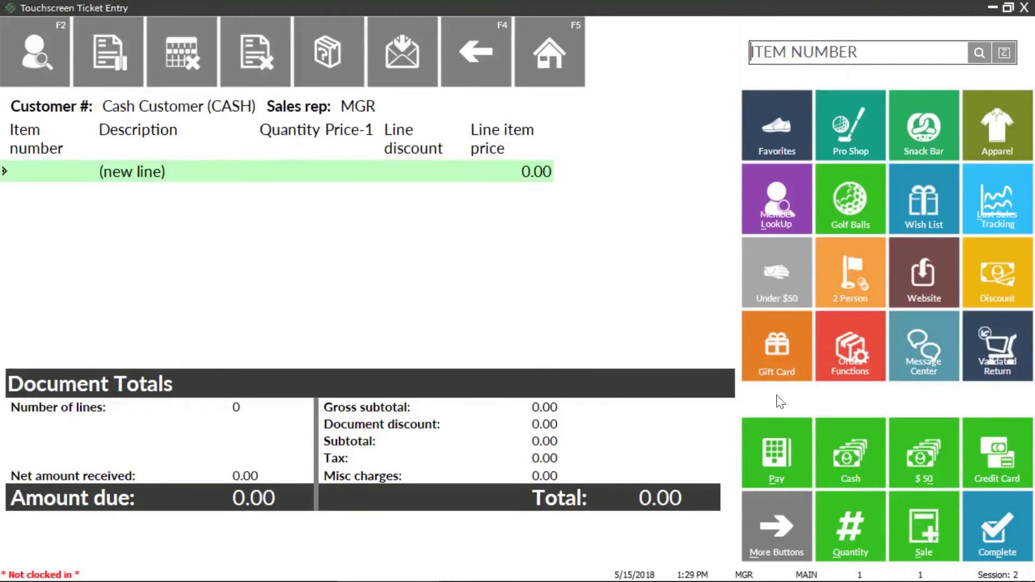
left_click(1009, 113)
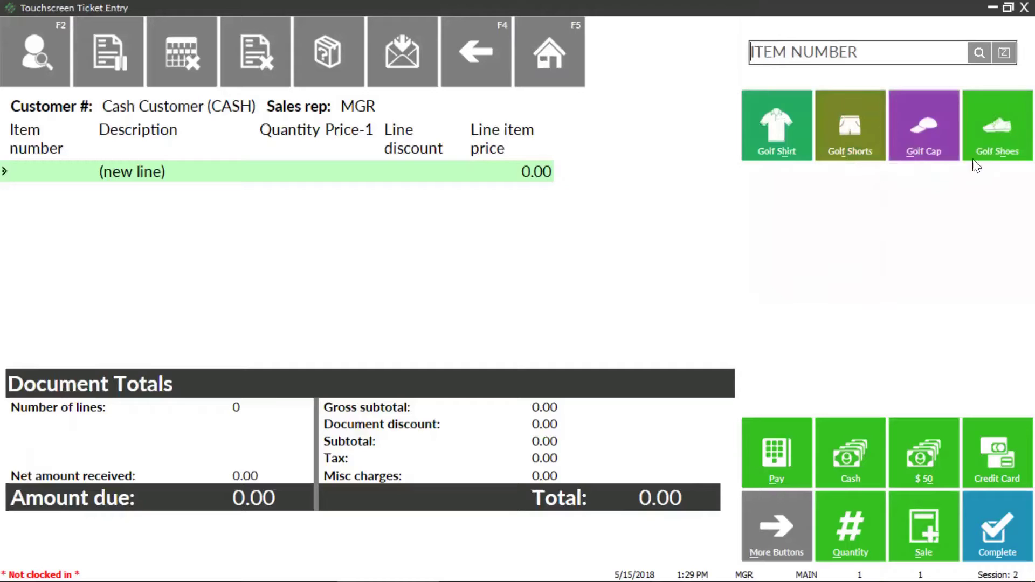
left_click(922, 116)
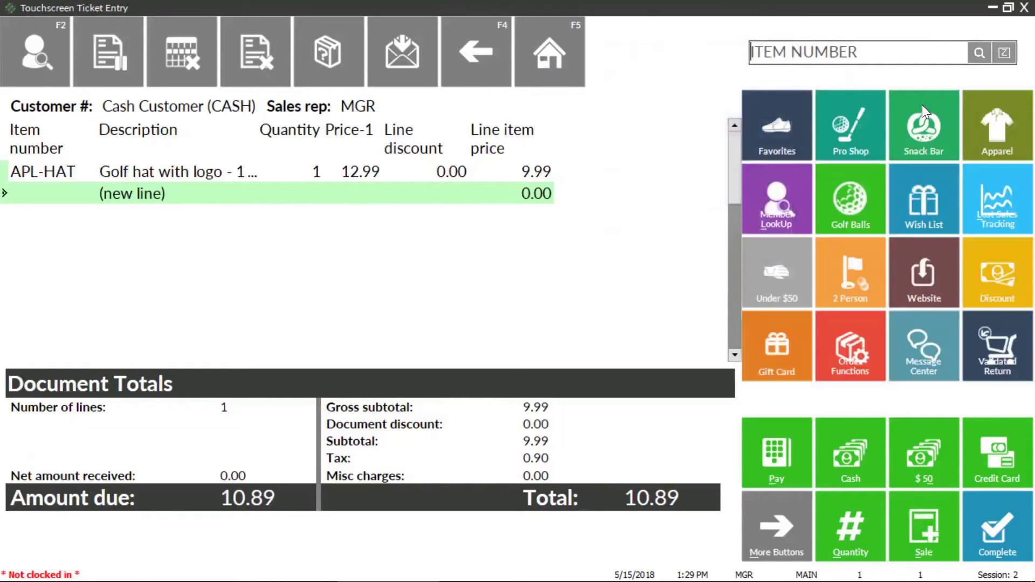
- Add two more golf hats to the ticket, one through an item lookup for "hat" and one by item number APL-HAT
left_click(974, 57)
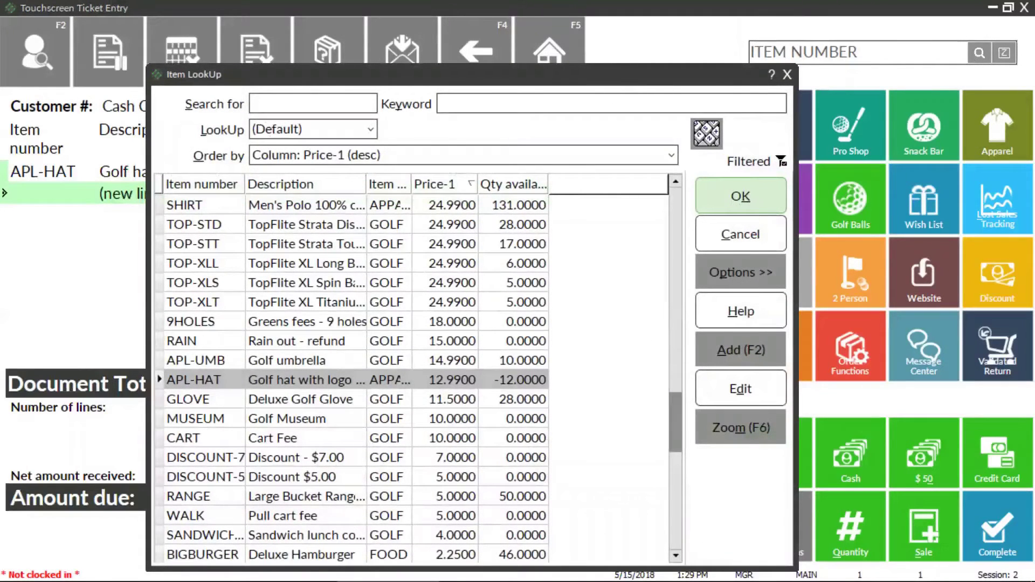
type("hat")
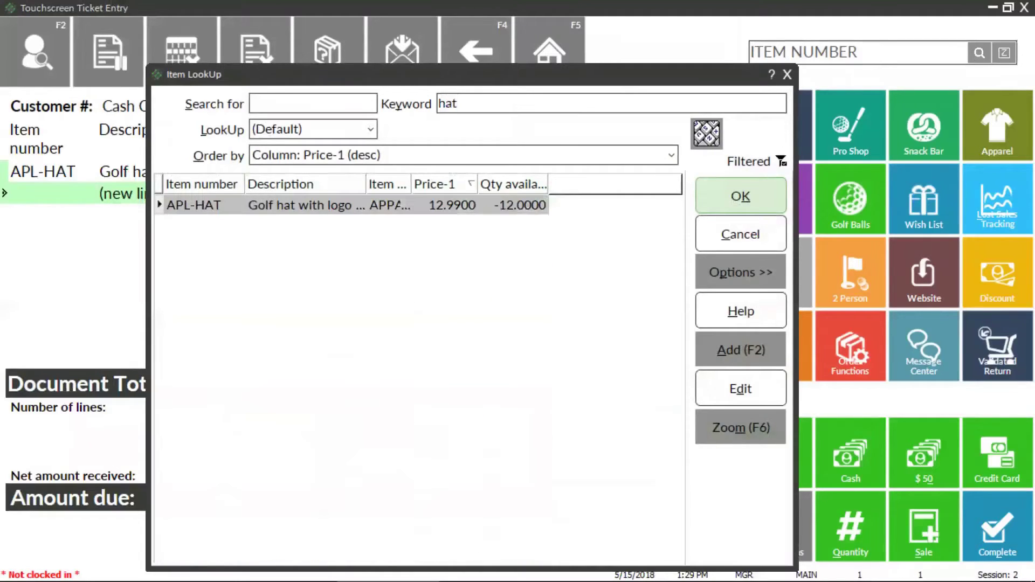
left_click(741, 201)
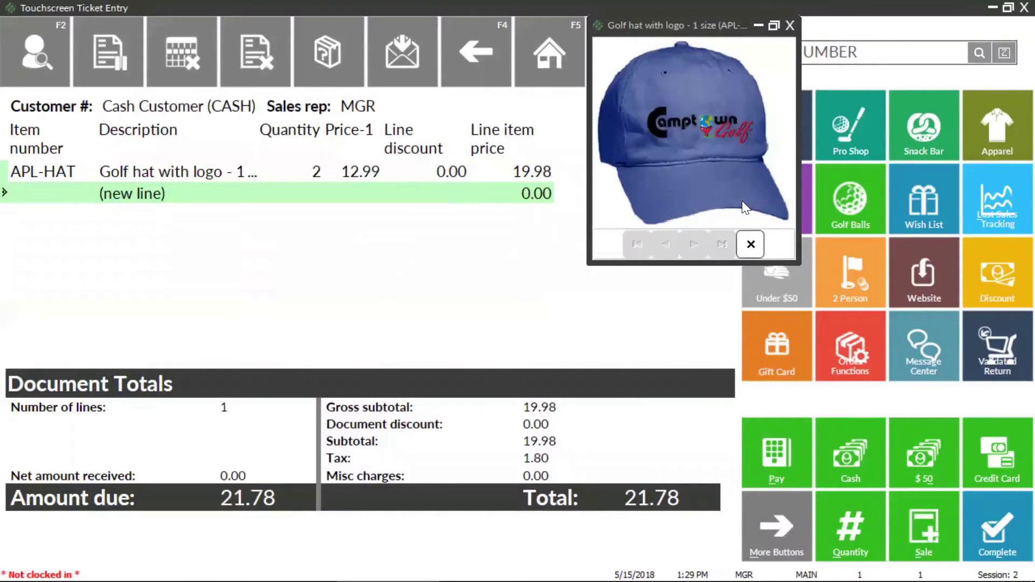
type("APL-HAT")
key("Return")
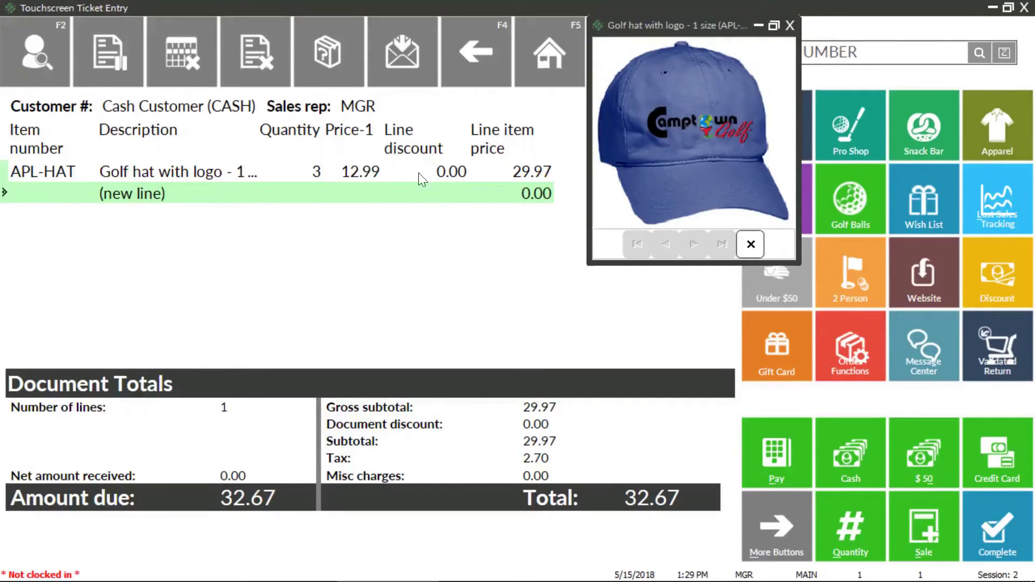
- Look up customers with the keyword "cash" and assign Cash Customer (CASH) to the ticket
left_click(58, 58)
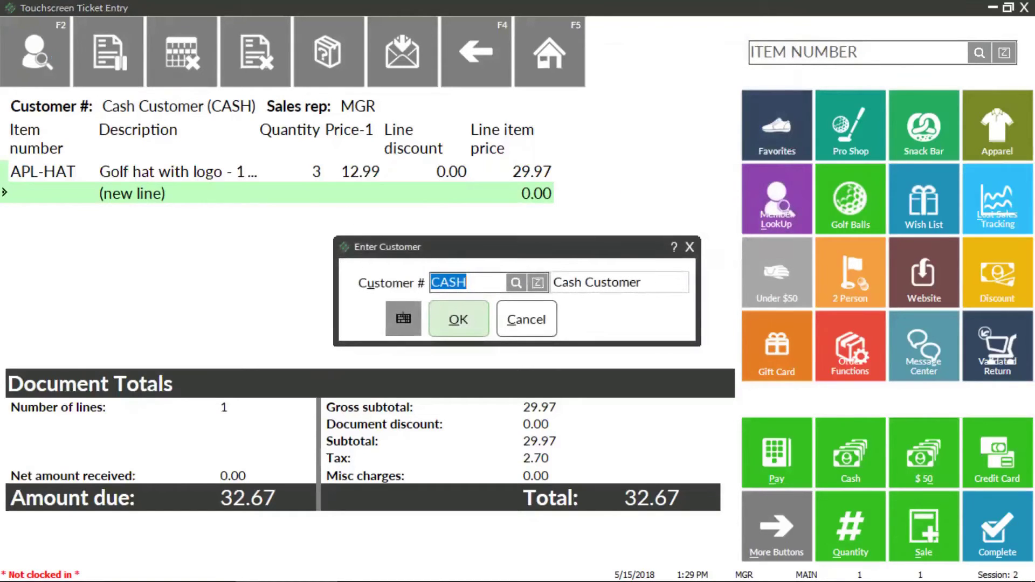
left_click(519, 285)
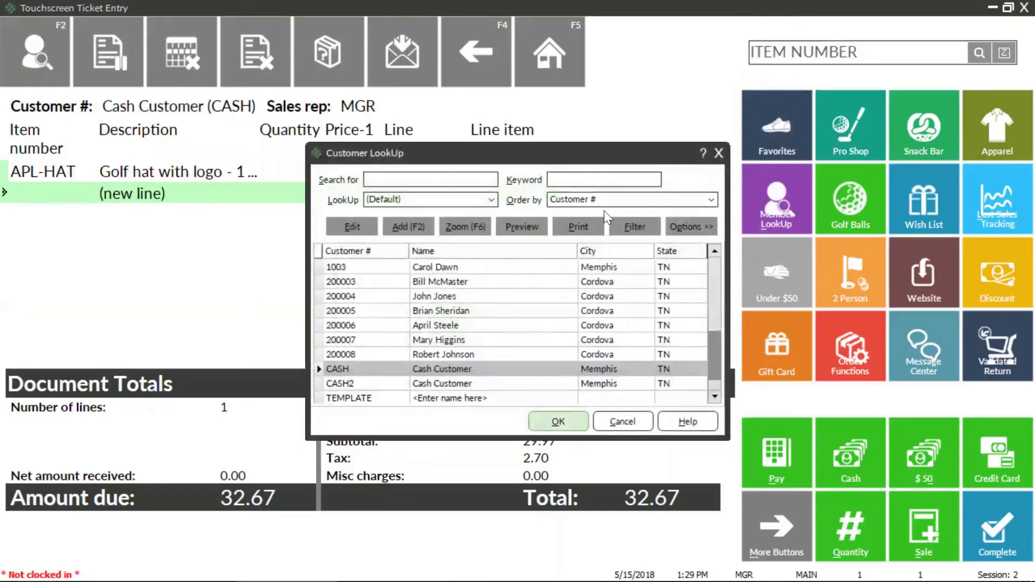
type("cash")
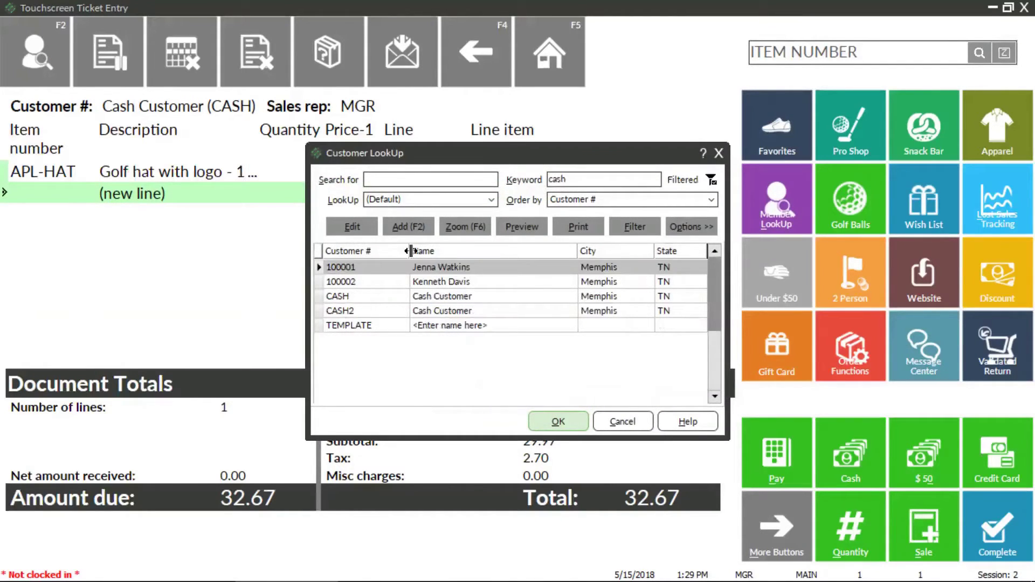
left_click(443, 297)
left_click(555, 423)
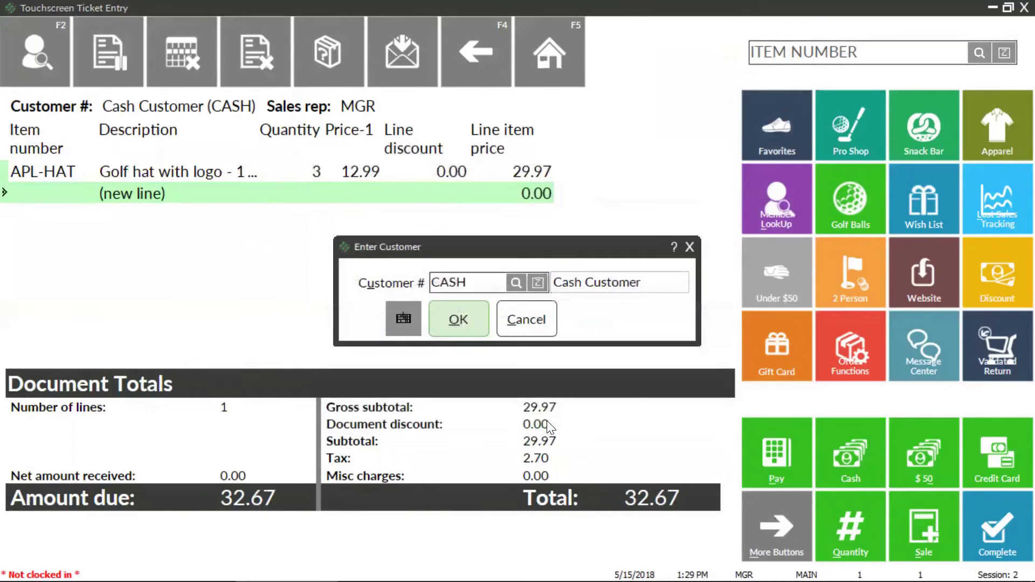
left_click(470, 327)
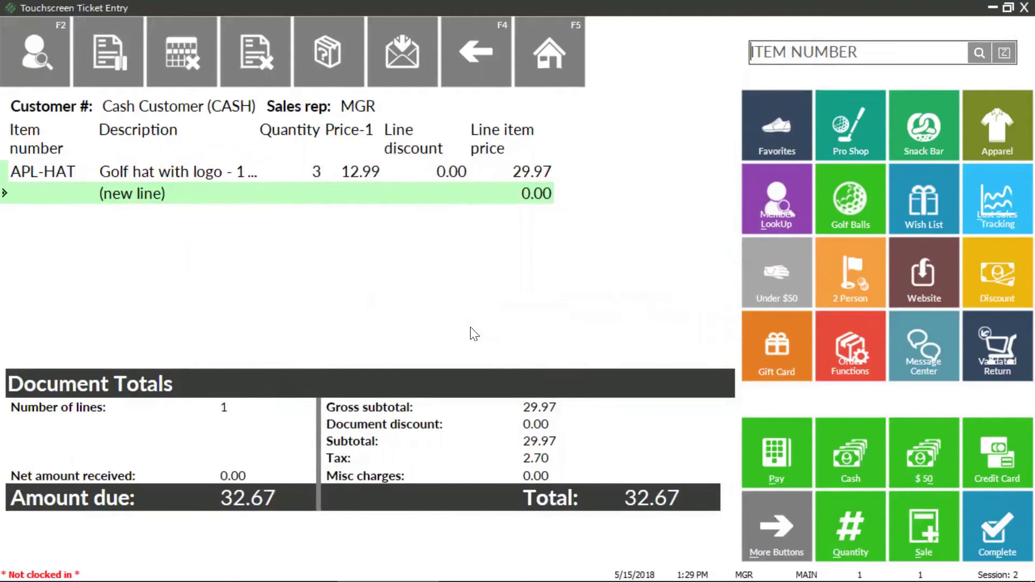
- Assign a named customer to the ticket by entering the customer number directly
left_click(51, 46)
type("200006")
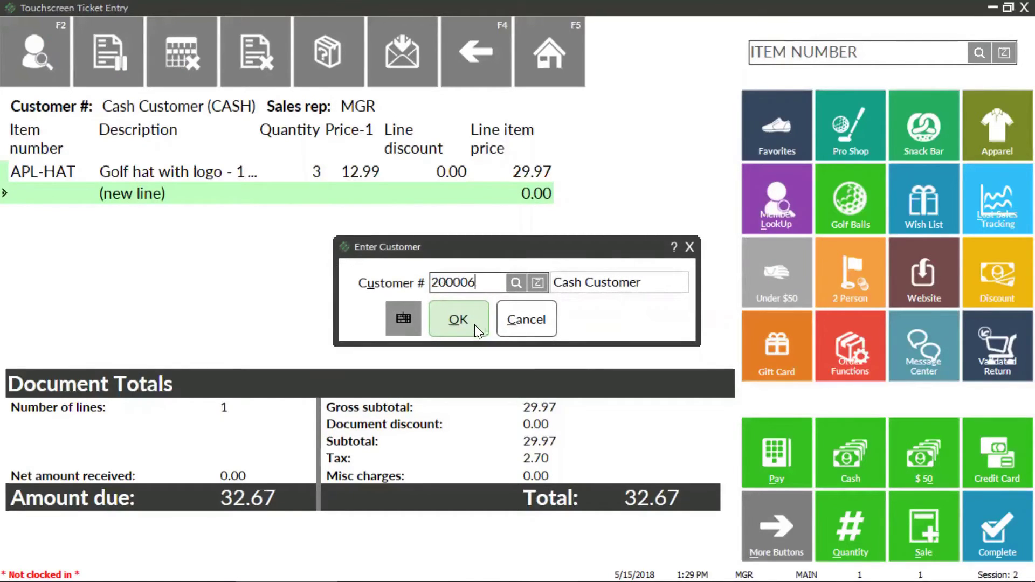
left_click(474, 325)
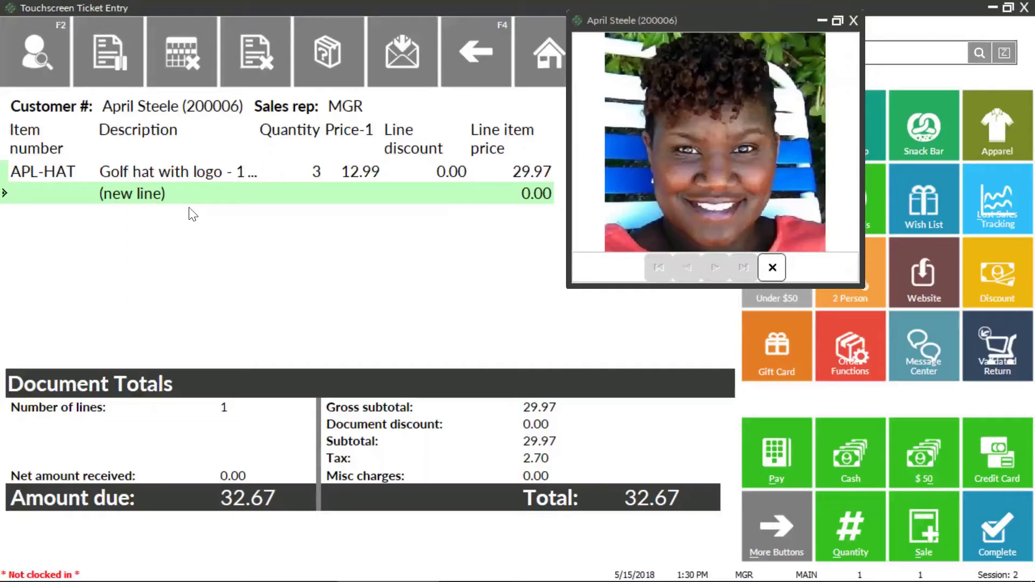
- View the customer lookup from the ticket, including its option to add a customer, and leave without changing anything
left_click(60, 59)
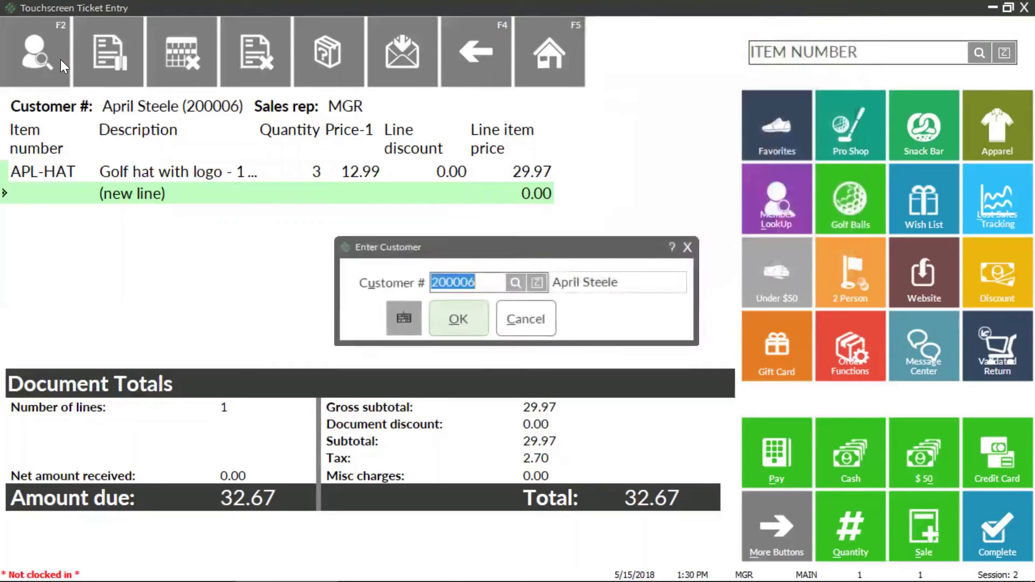
left_click(511, 285)
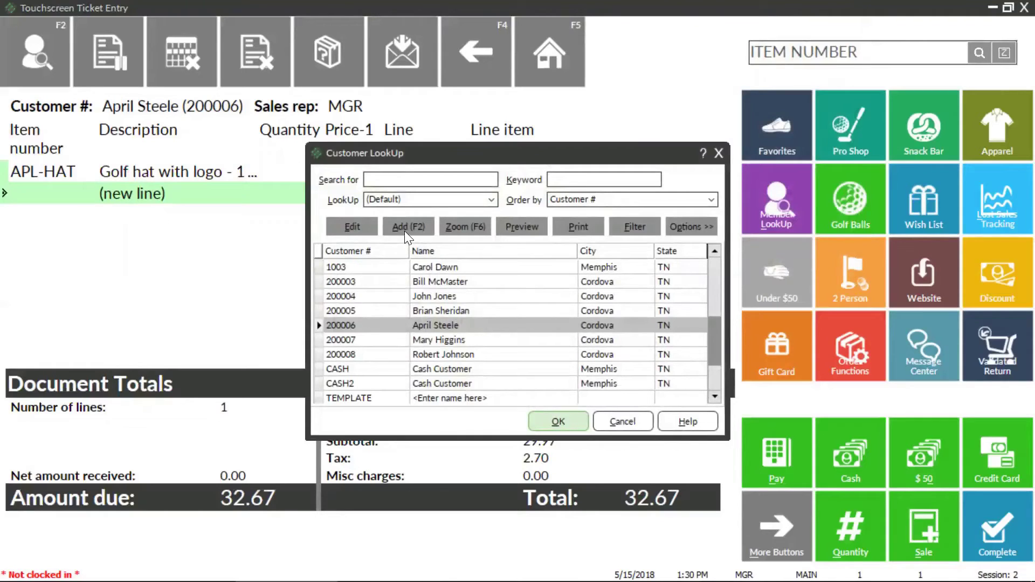
left_click(629, 415)
left_click(537, 318)
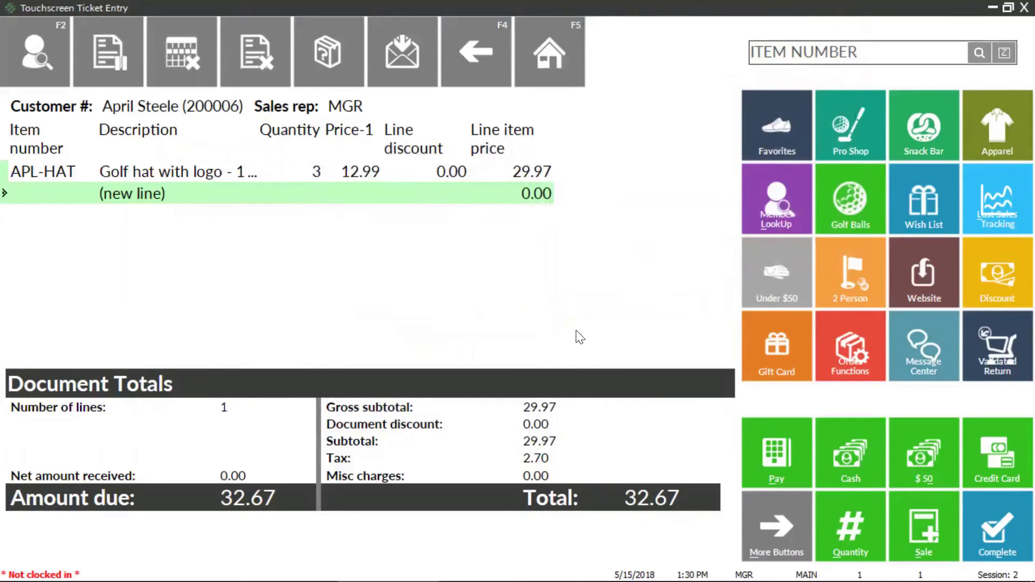
- Apply the $7 off $50+ discount to the ticket
left_click(1009, 284)
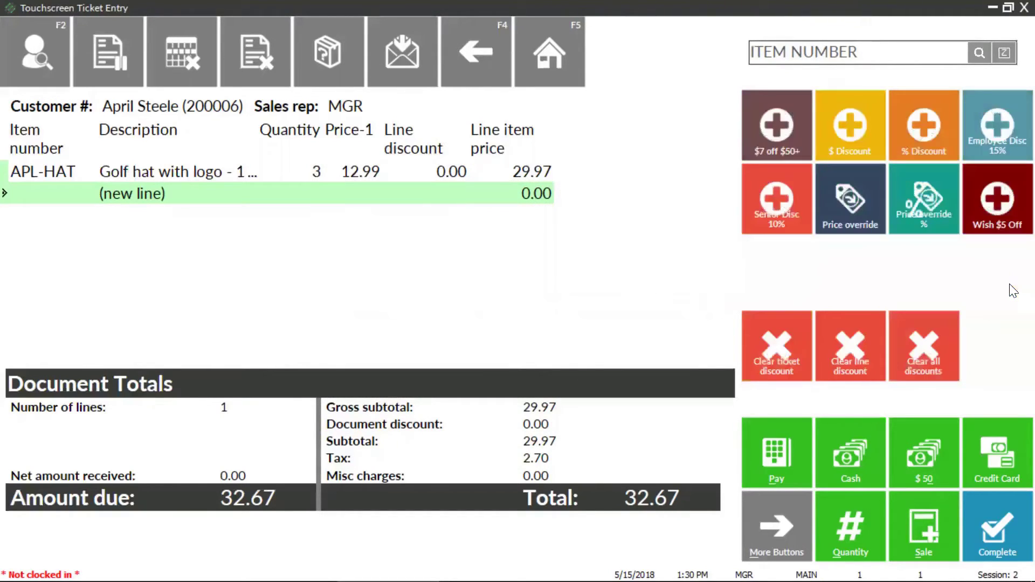
left_click(789, 145)
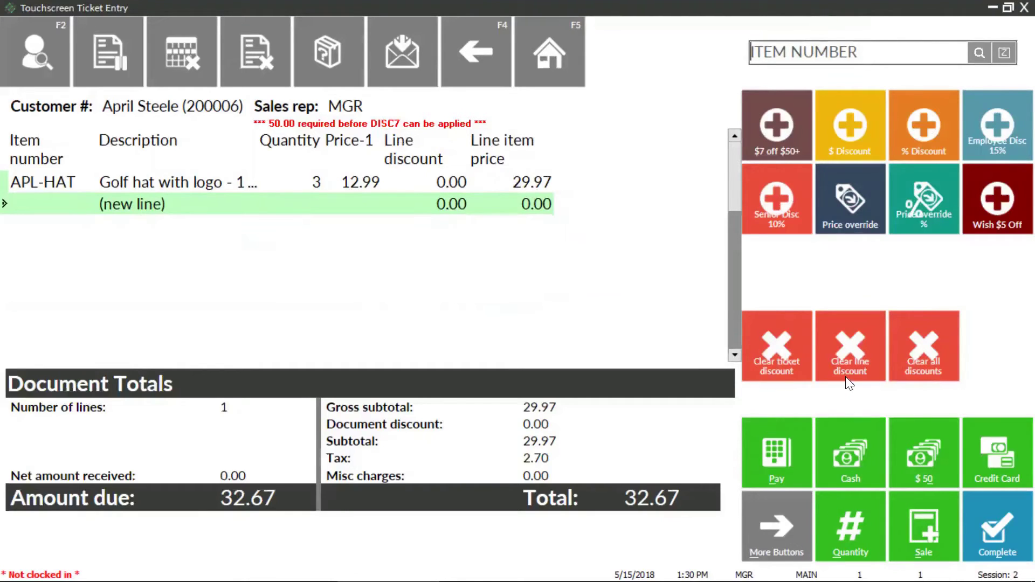
left_click(943, 372)
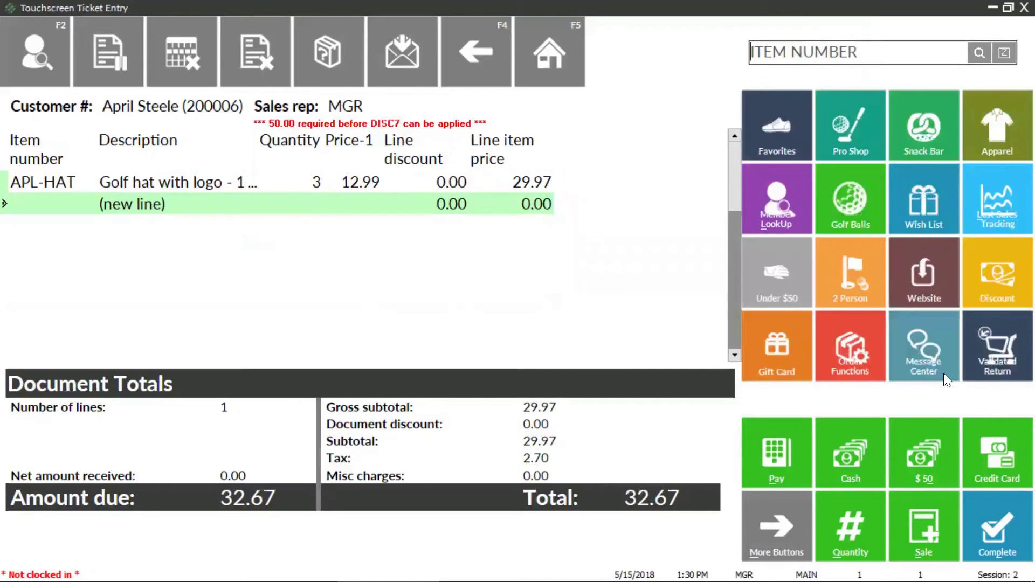
- Add a $10 gift card and a $25 gift card to the ticket
left_click(783, 372)
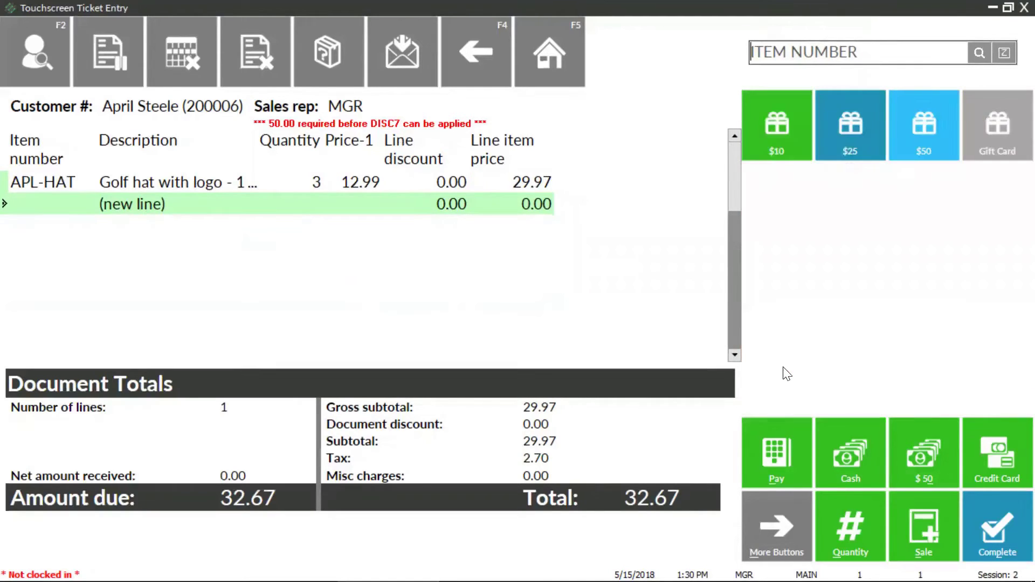
left_click(789, 155)
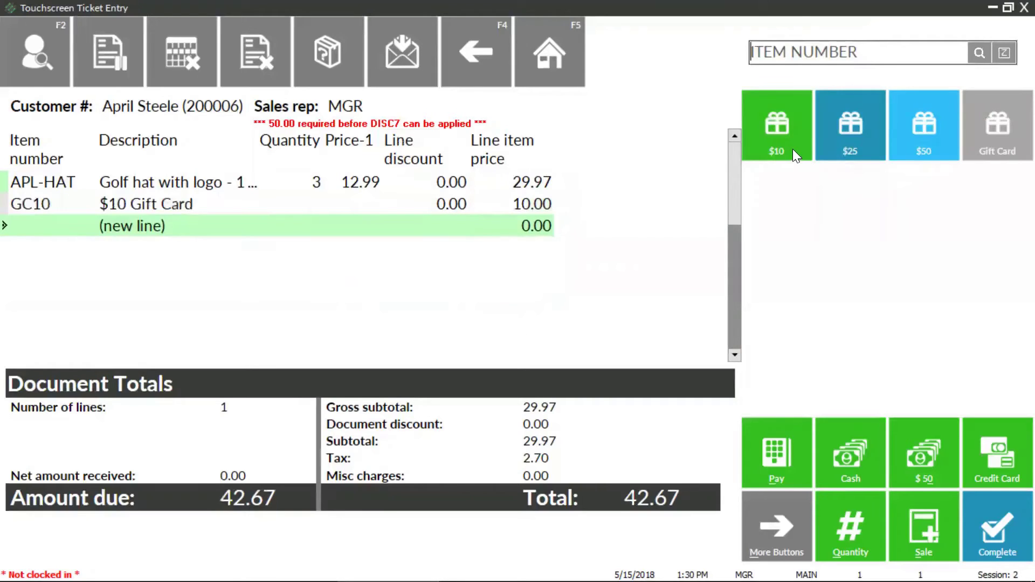
left_click(876, 150)
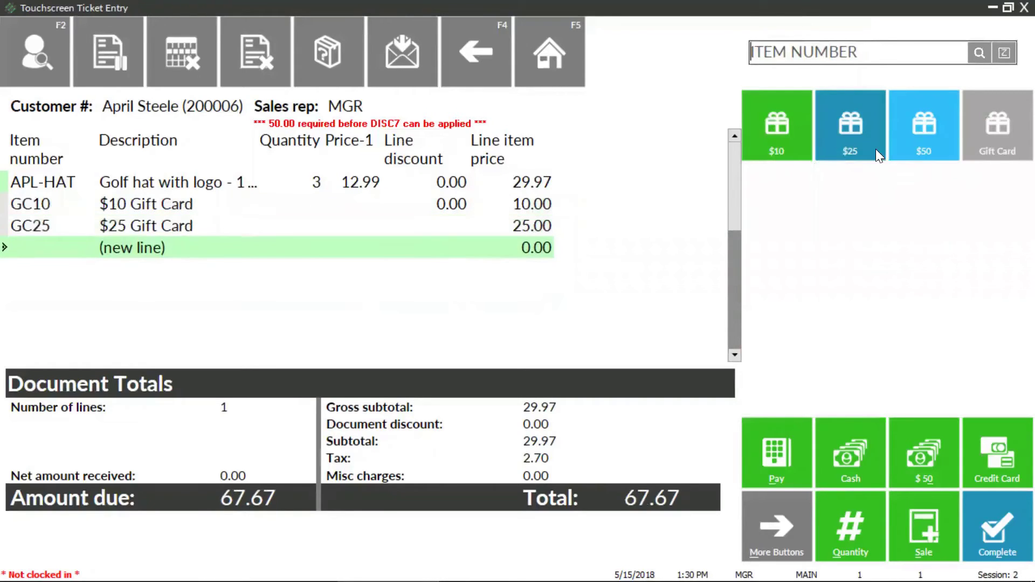
- Add a custom-value gift card for 33.33 with an auto-assigned card number
left_click(996, 142)
key("Tab")
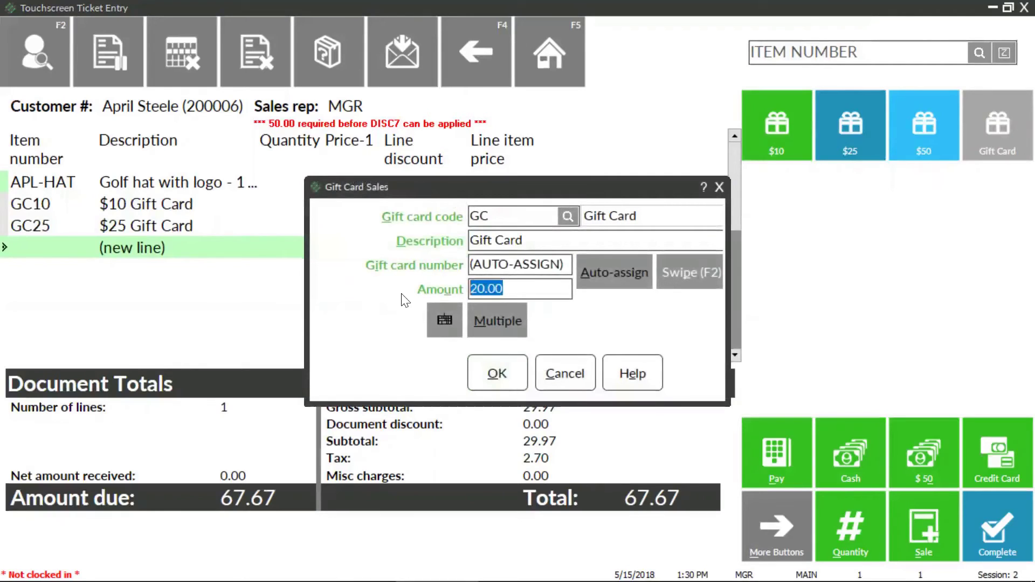
type("33.33")
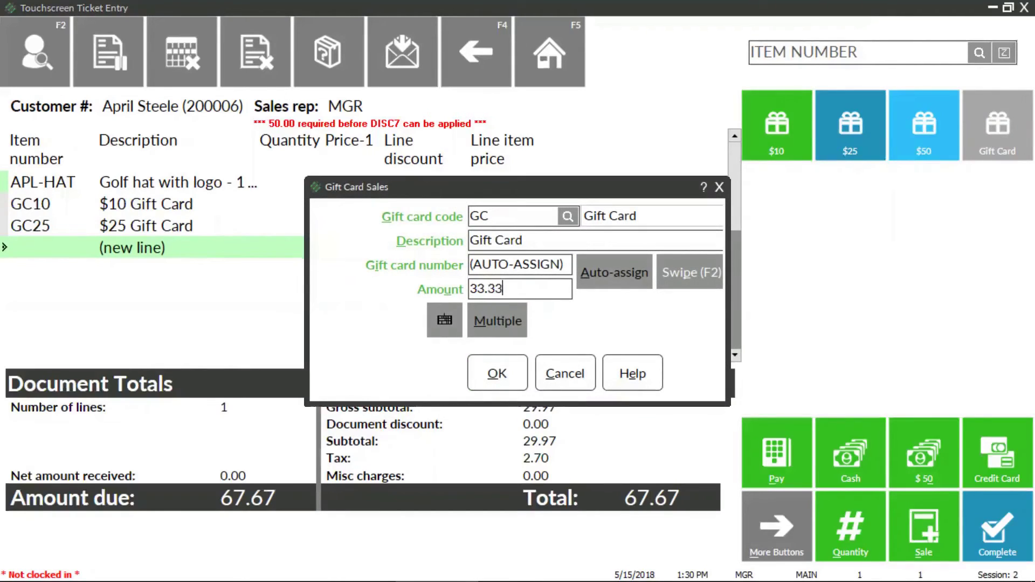
left_click(493, 375)
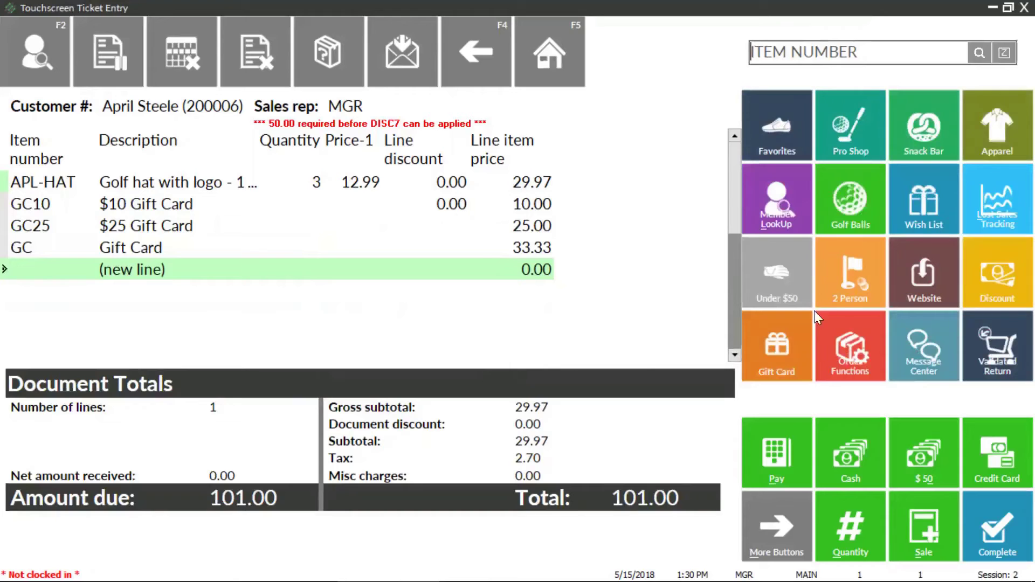
- Add the 2 Person golf package to the ticket and pay the full amount due in cash
left_click(853, 291)
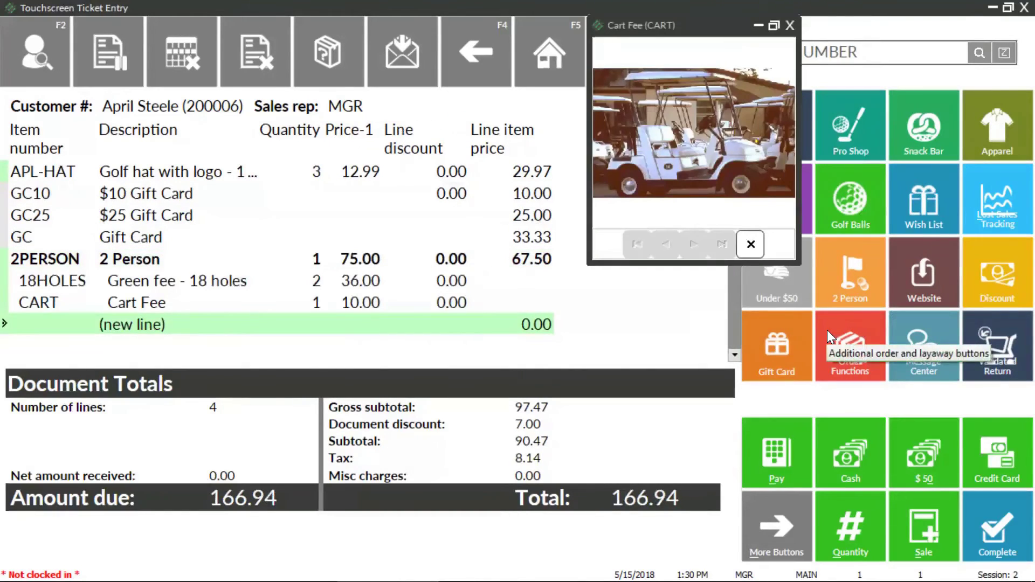
left_click(780, 450)
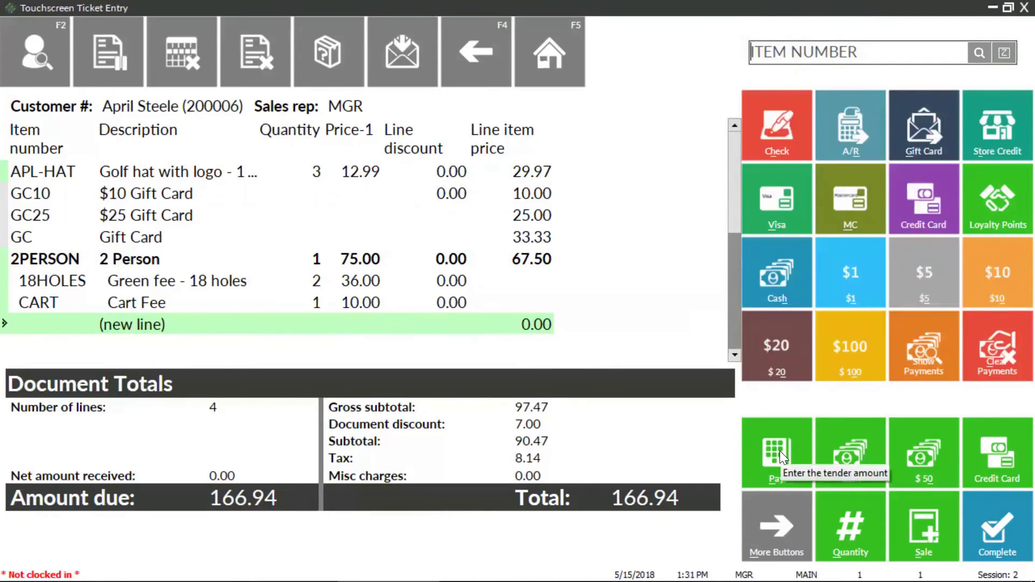
left_click(797, 278)
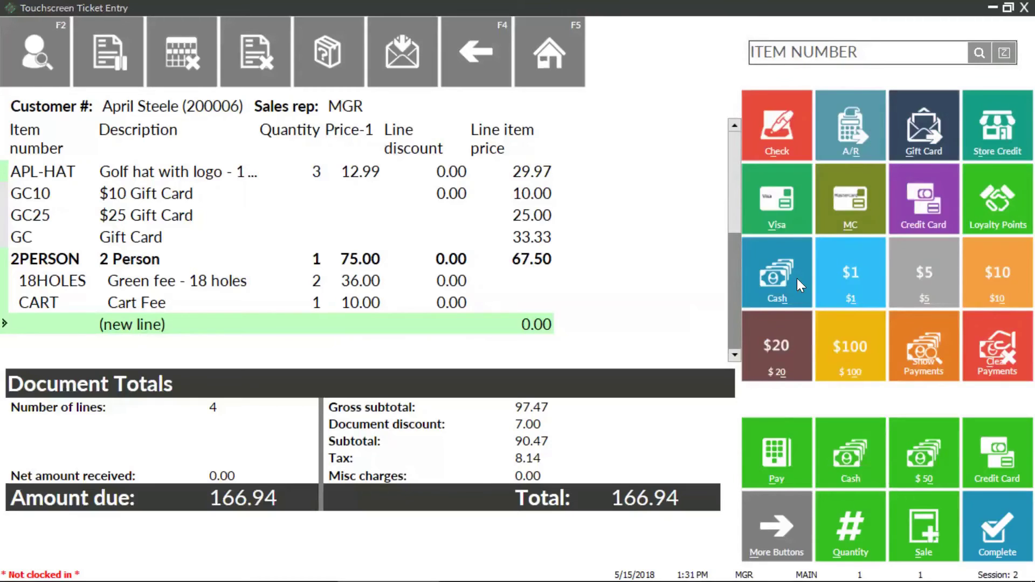
left_click(404, 296)
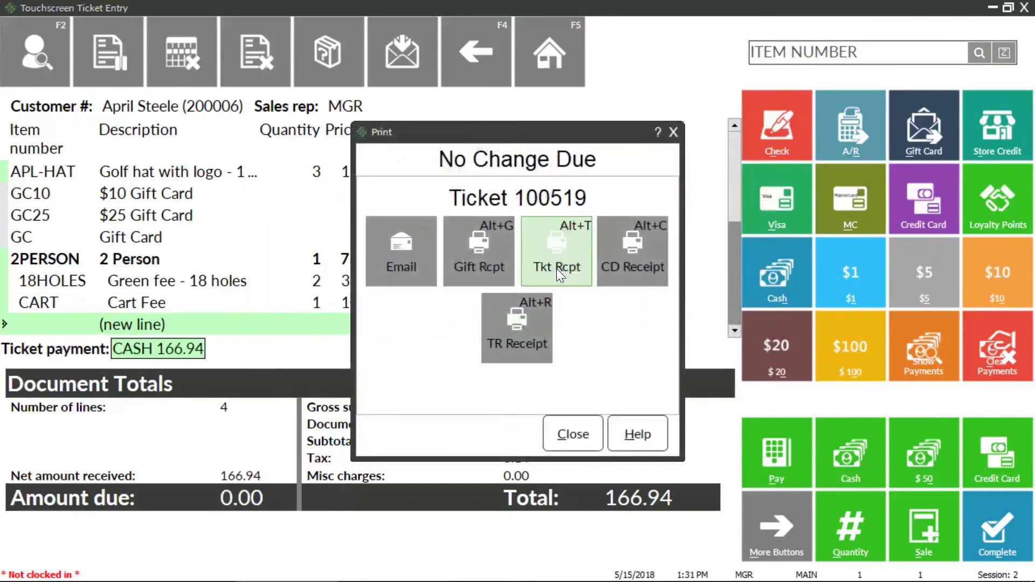
- Preview the ticket receipt and examine its header, item lines, discount, totals, tender and customer details
left_click(559, 272)
left_click(459, 317)
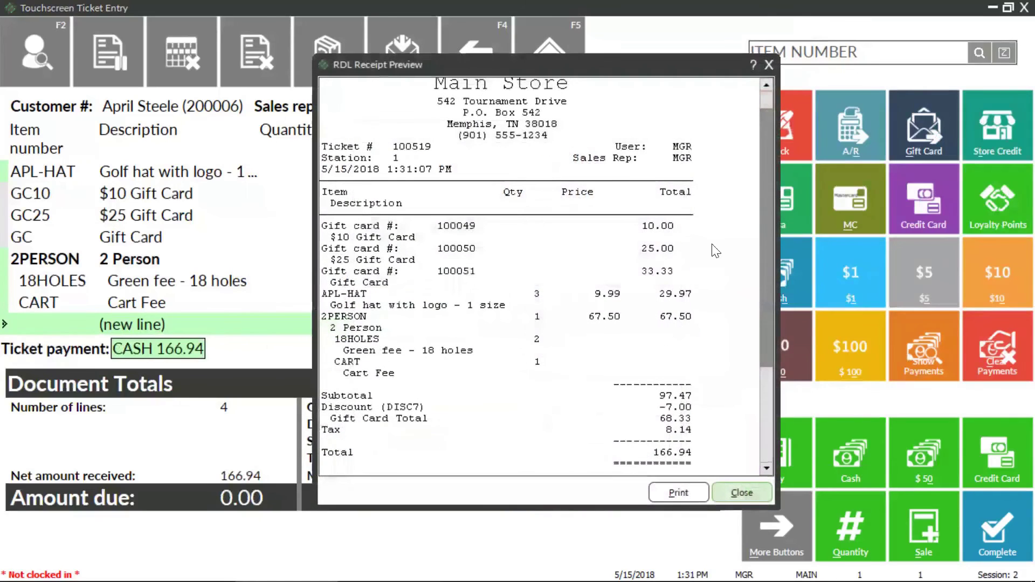
left_click_drag(766, 215, 771, 290)
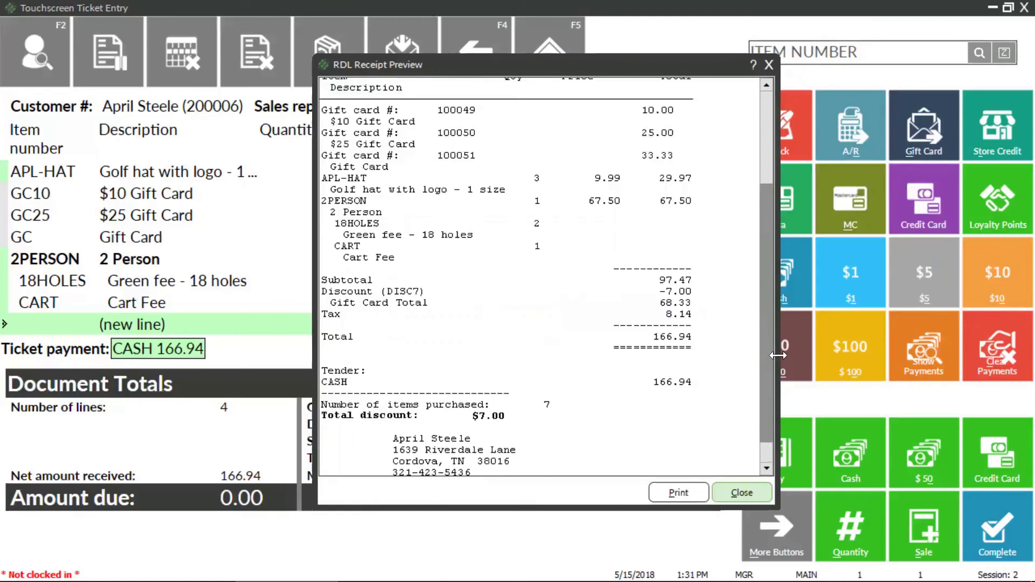
left_click(769, 166)
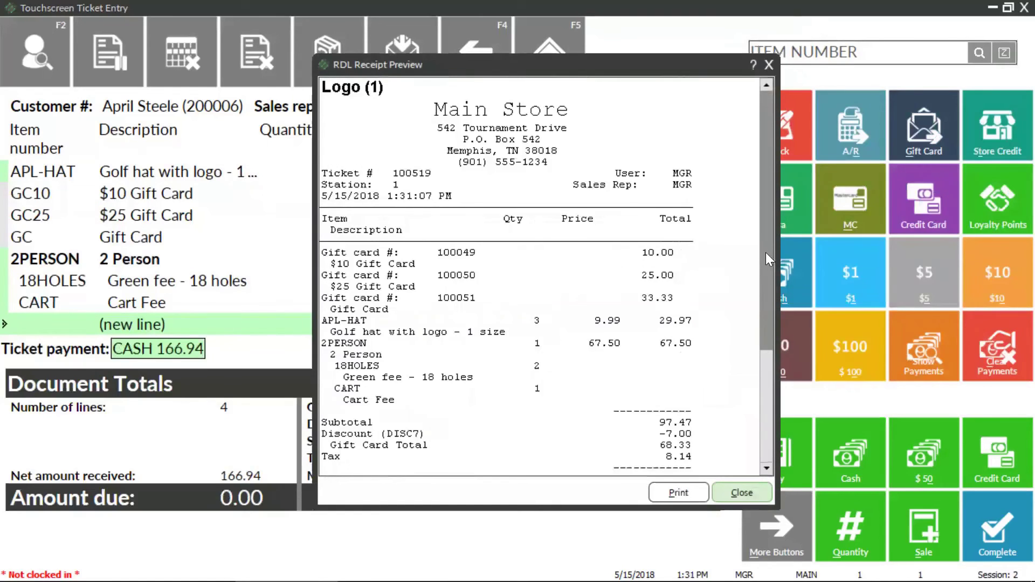
left_click(769, 439)
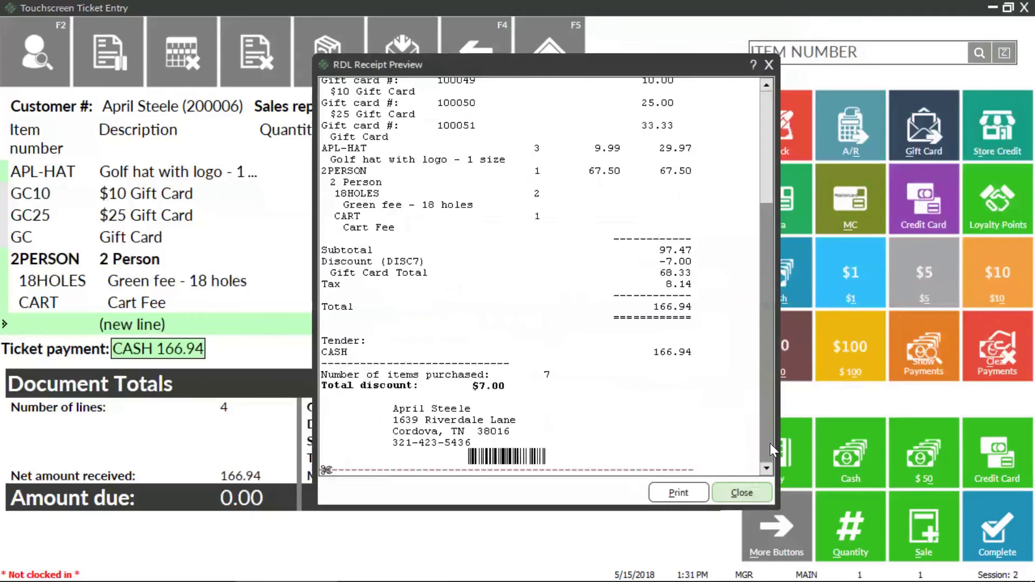